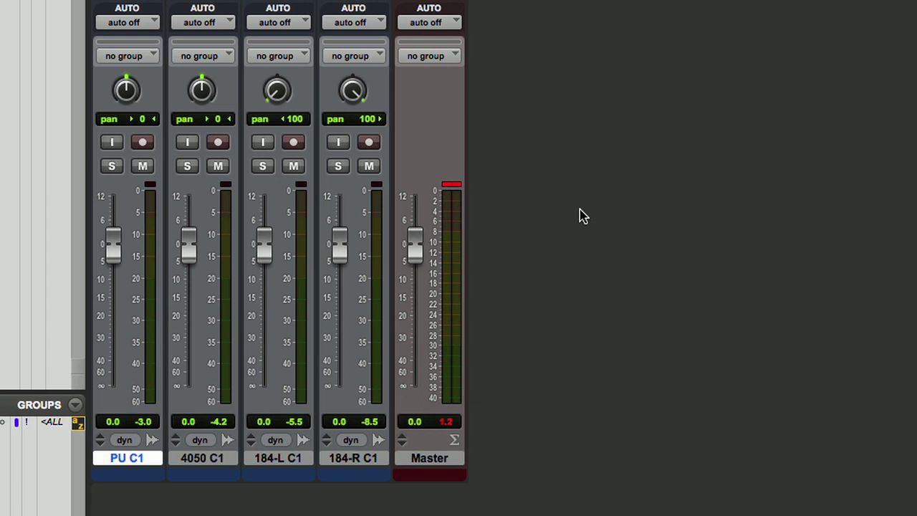
Step: Reset the Master channel's clip indicator and peak readout in the Mix window
click(451, 184)
click(451, 421)
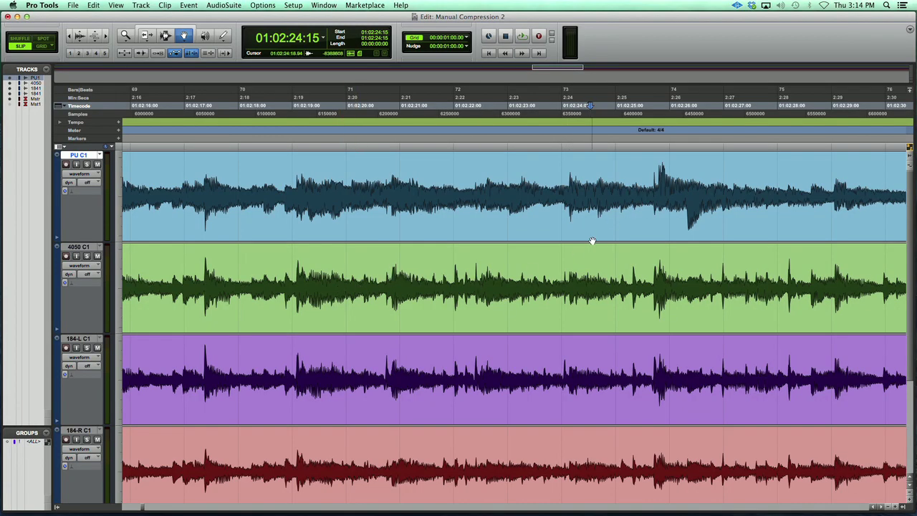
key(space)
key(space)
Step: Group PU C1, 4050 C1, 184-L C1 and 184-R C1 into a group named 'Guitar'
shift+click(85, 431)
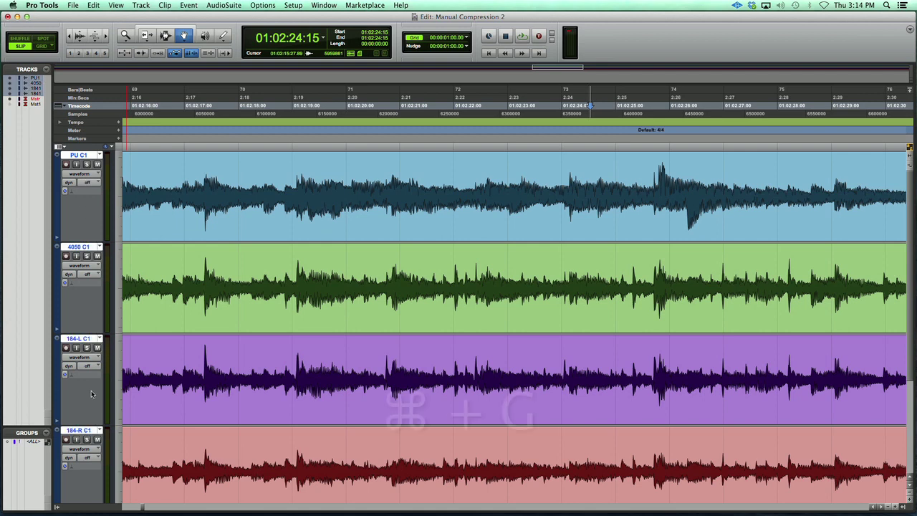
key(super+g)
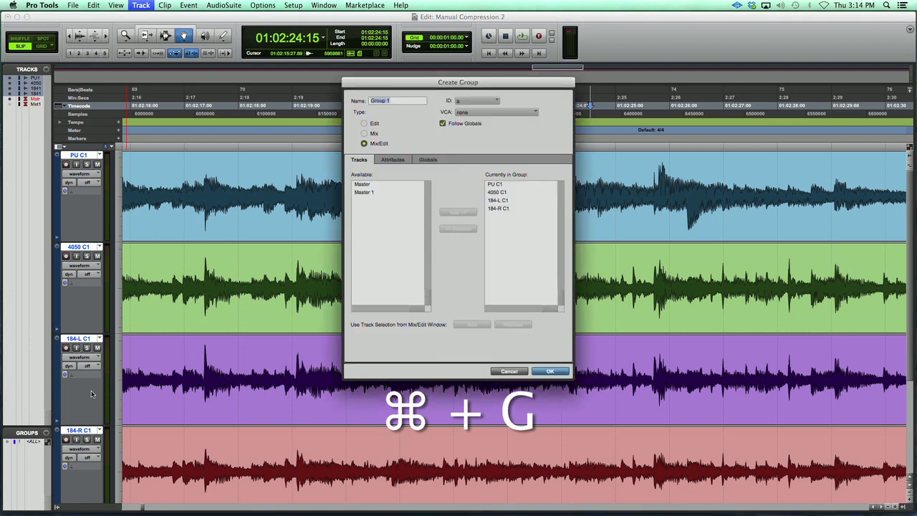
text(Guitar)
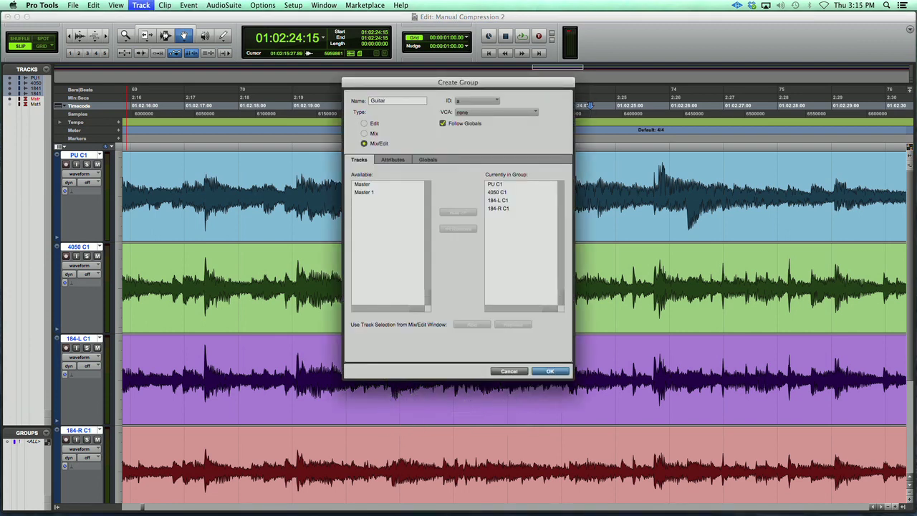
key(Return)
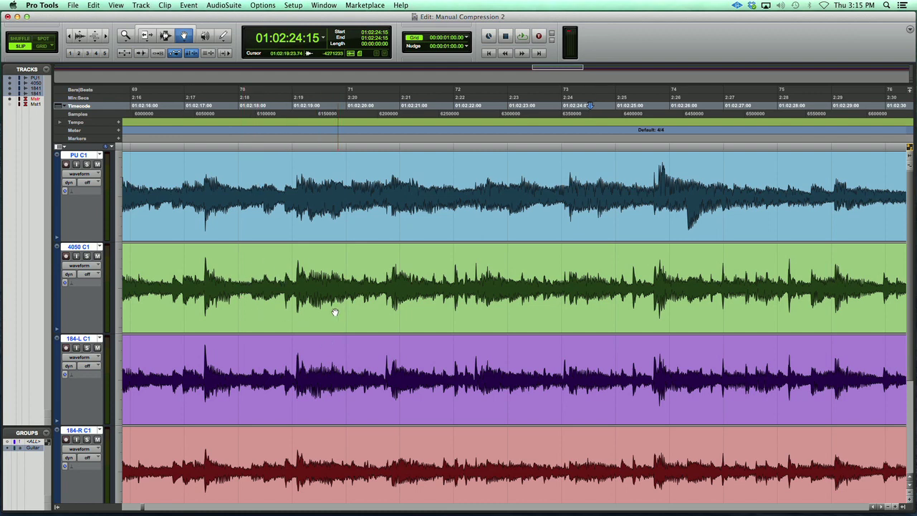
Step: Switch the grouped guitar tracks from waveform to volume view and play back briefly
click(88, 175)
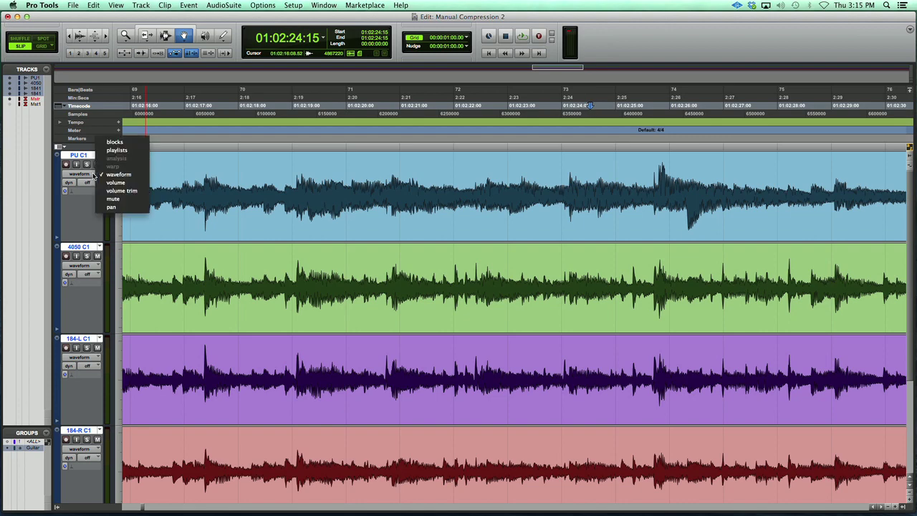
alt+click(116, 183)
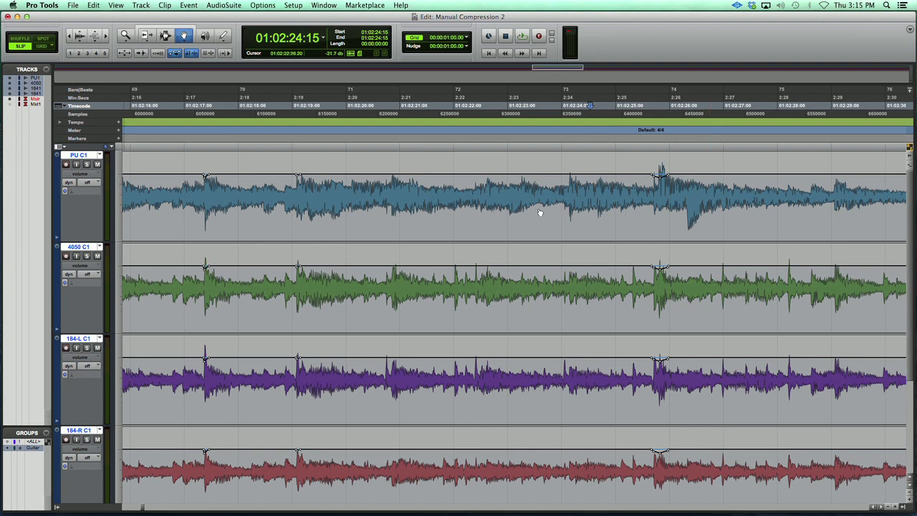
key(space)
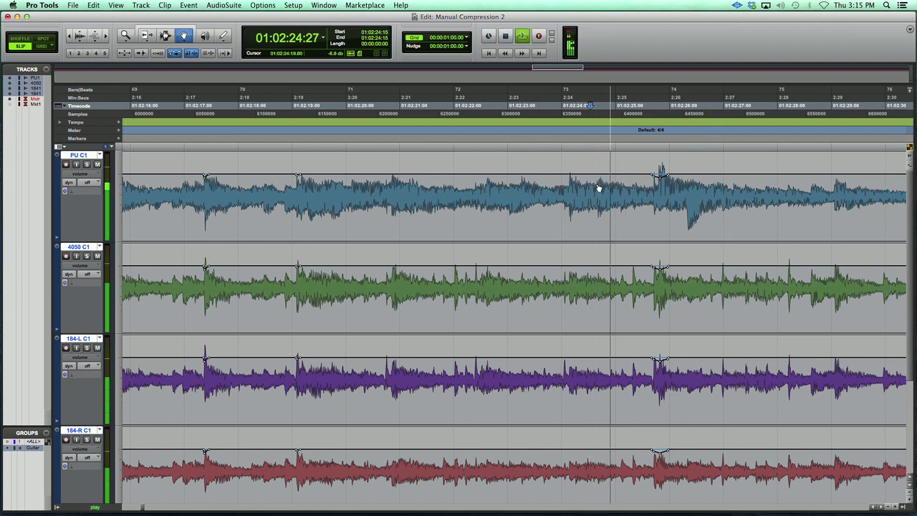
key(space)
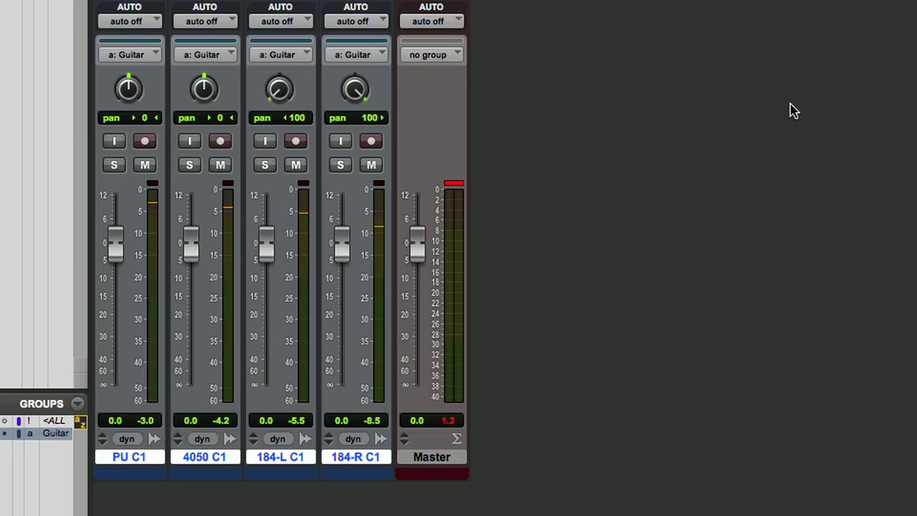
Step: Clear the Master clip light and set the Guitar group's automation mode to read
click(454, 183)
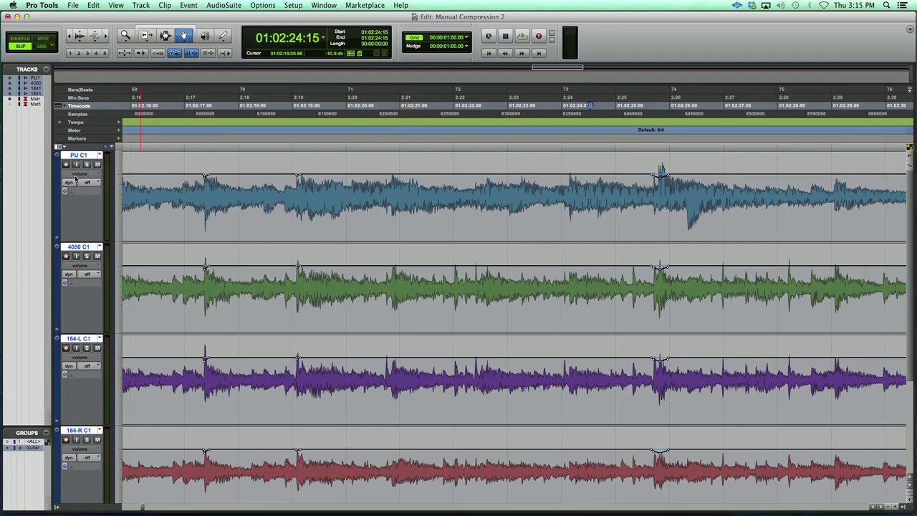
click(89, 186)
click(106, 195)
Step: Play back the read automation, then flip to the Mix window and back to Edit
key(space)
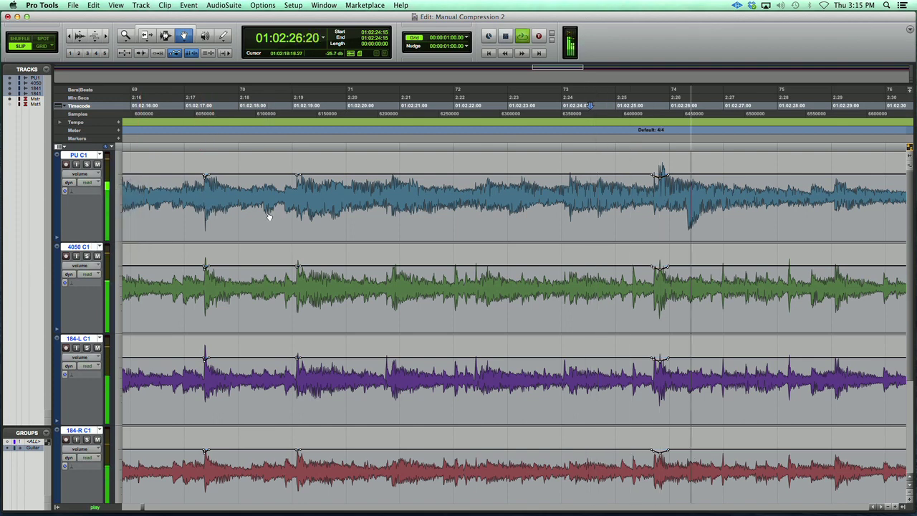
key(space)
key(super+equal)
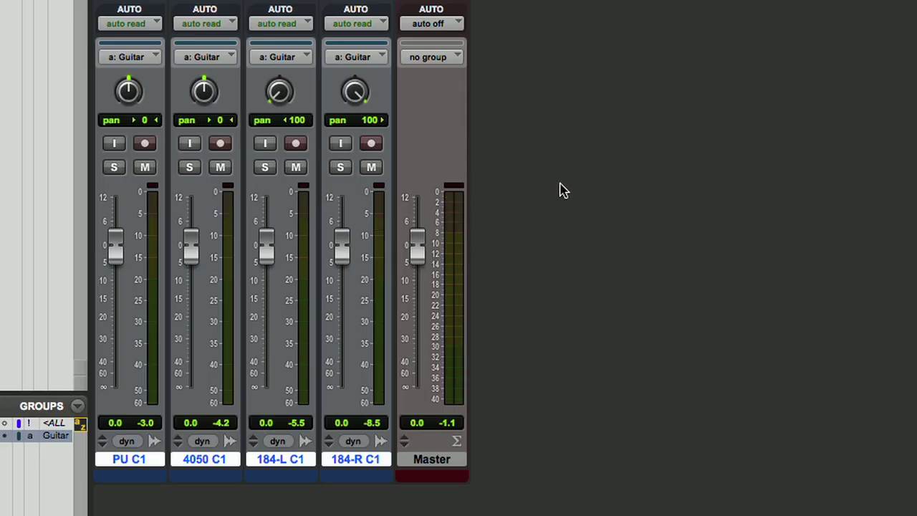
key(super+equal)
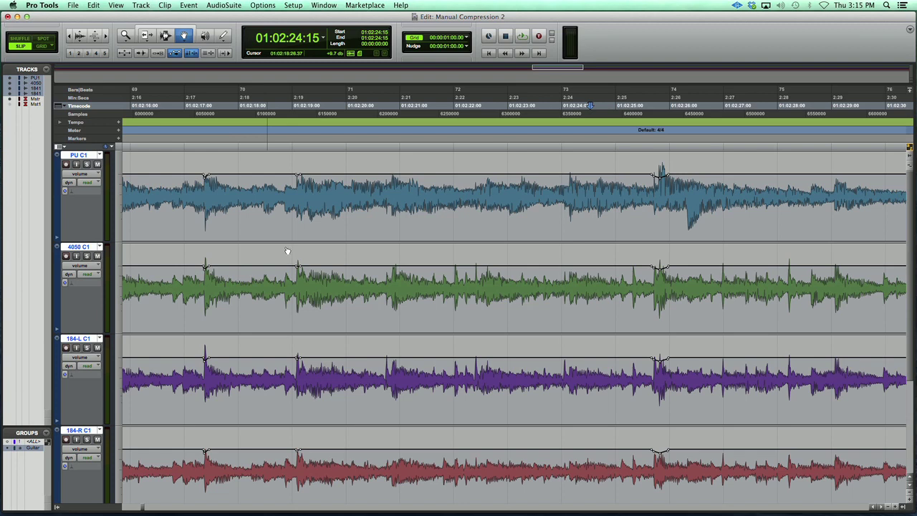
Step: Try a Trim-tool volume selection around the loud peak, then undo it and return to the Grabber
click(165, 36)
drag(635, 180, 734, 190)
key(super+z)
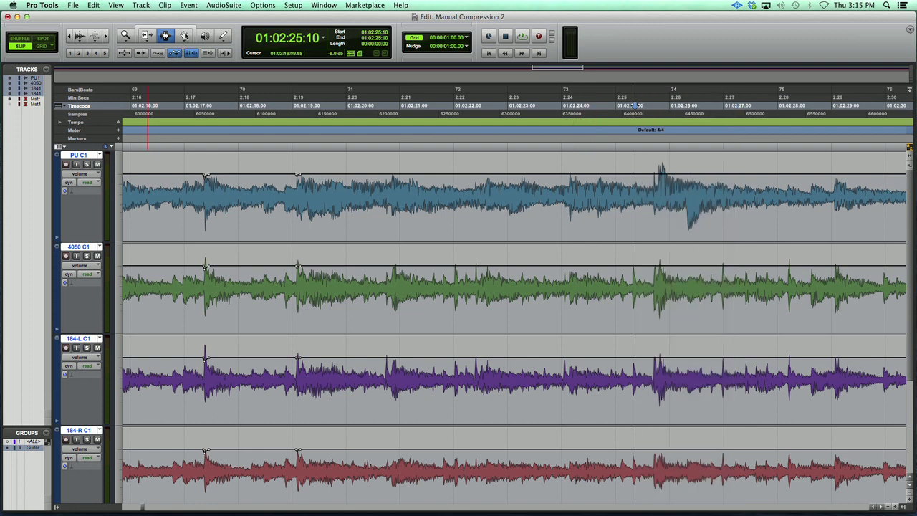
click(184, 36)
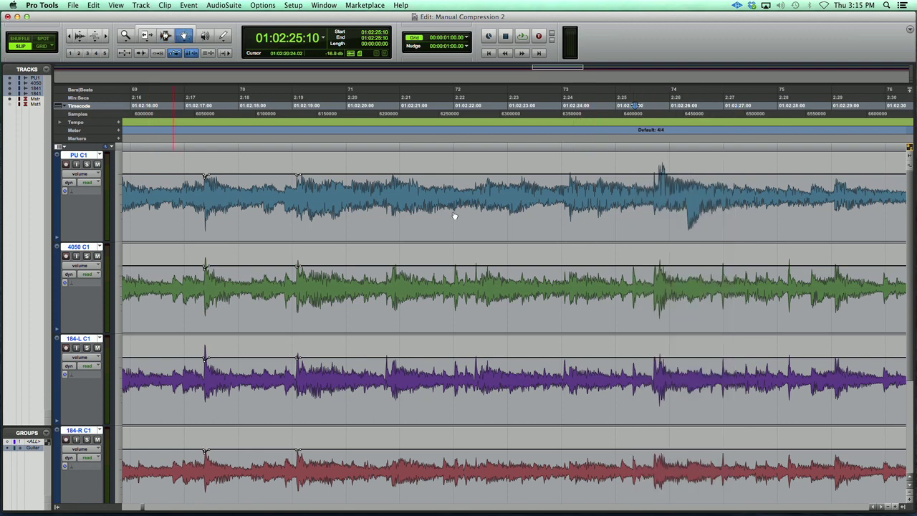
Step: Add breakpoints either side of the peak and pull the volume line down to about -5.7 dB
click(653, 175)
click(659, 175)
drag(660, 174, 661, 184)
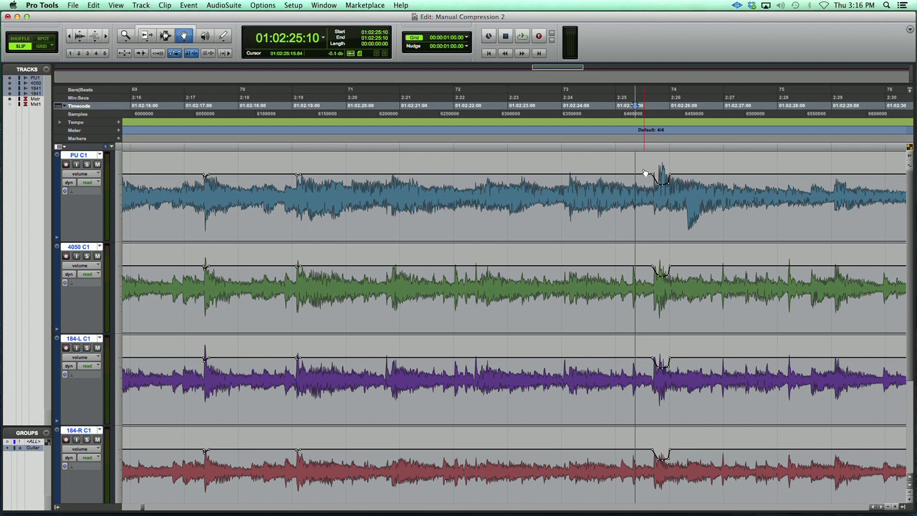
drag(661, 185, 660, 184)
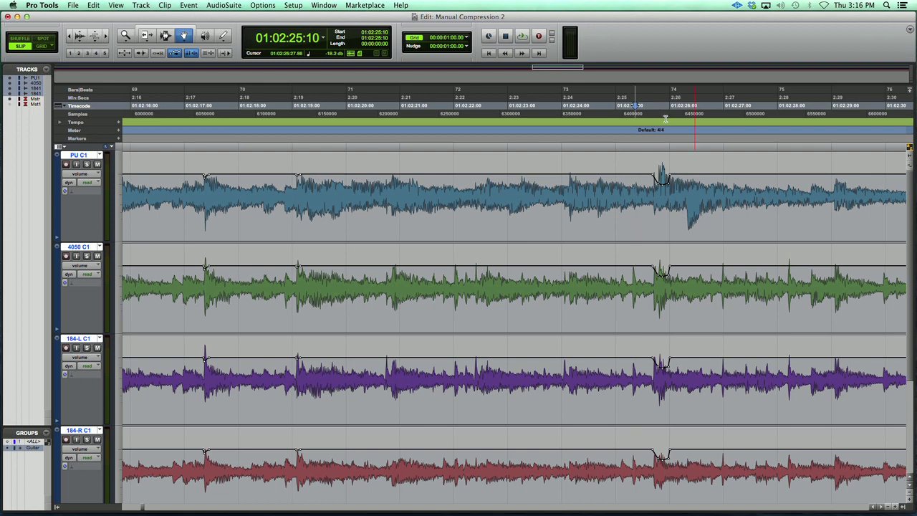
Step: Play back from just before the volume dip to hear it
click(541, 108)
key(space)
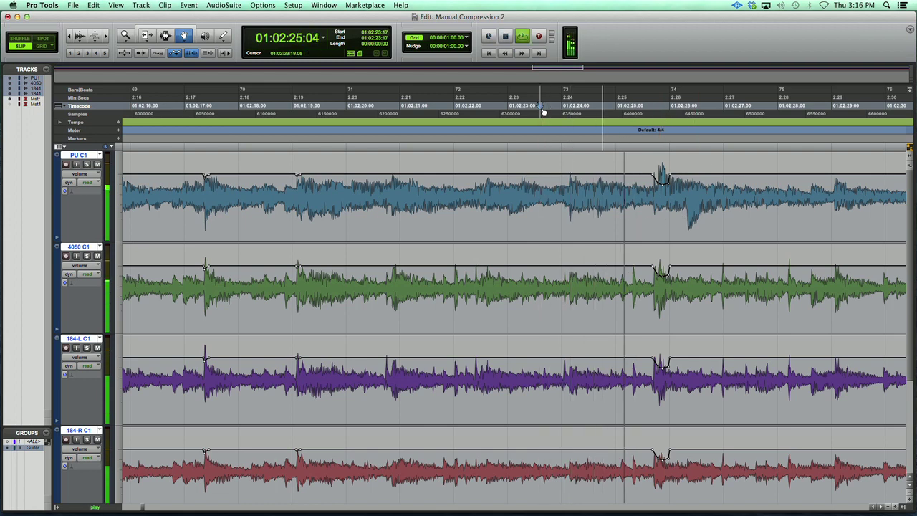
key(space)
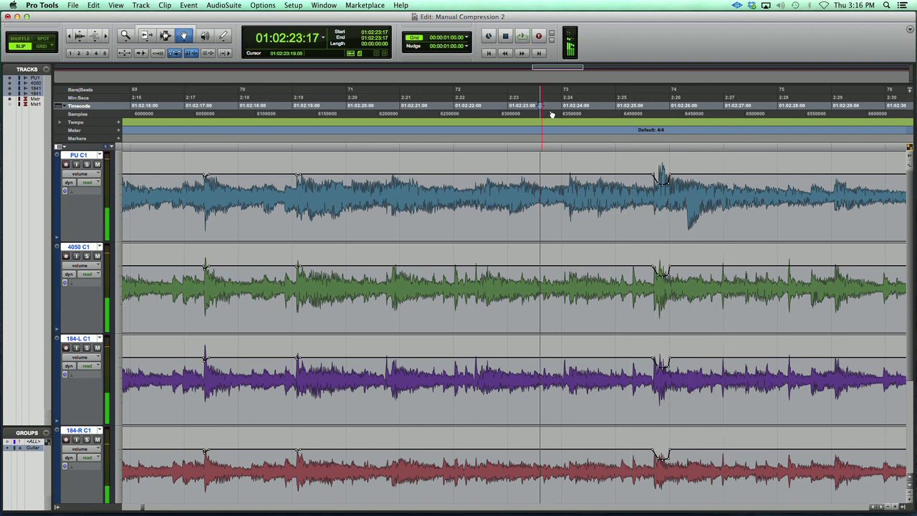
Step: Lower the dip breakpoint toward -6.5 dB on all four tracks and play it back
click(659, 178)
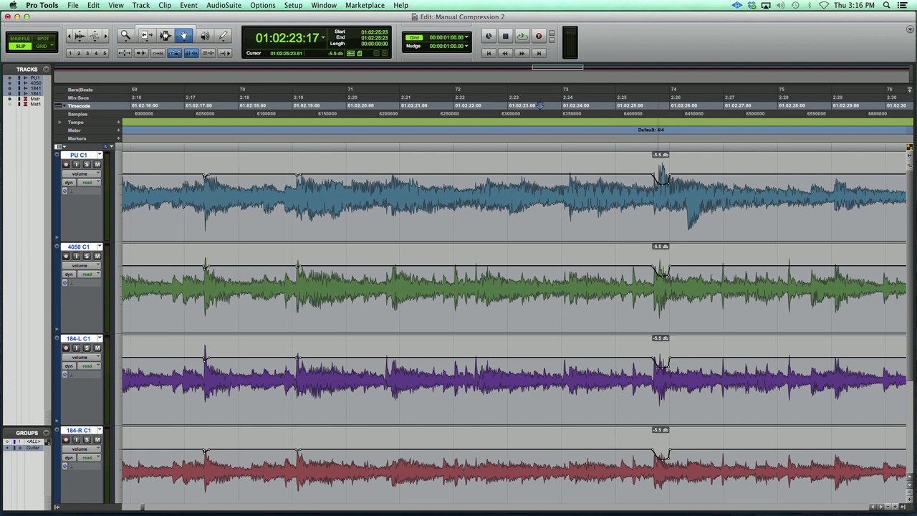
drag(659, 181, 659, 174)
click(668, 176)
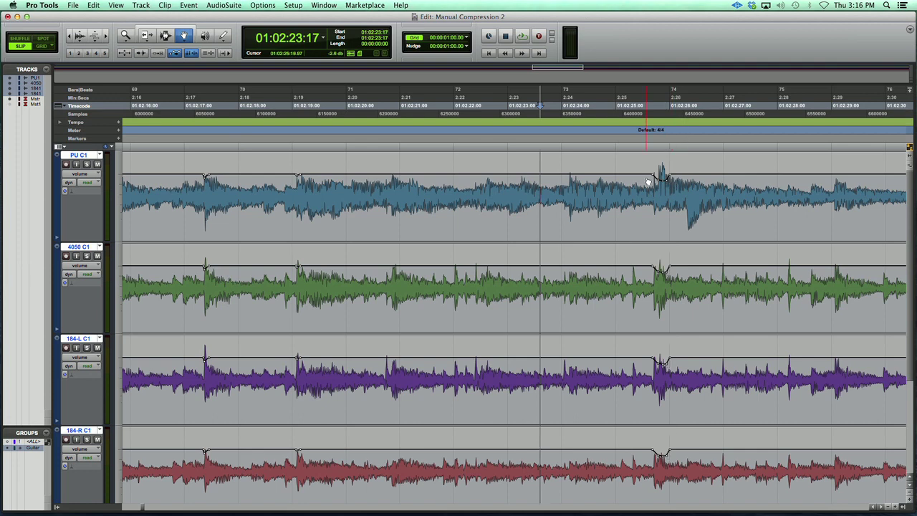
key(space)
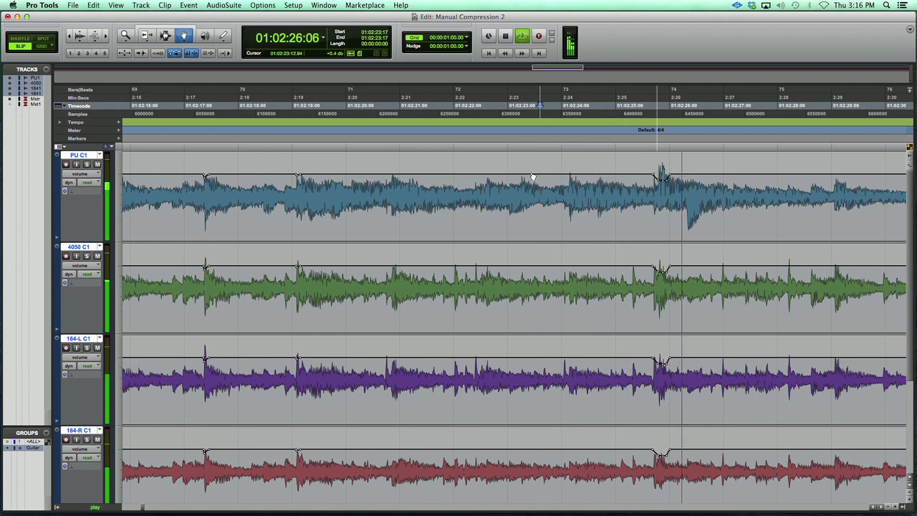
key(space)
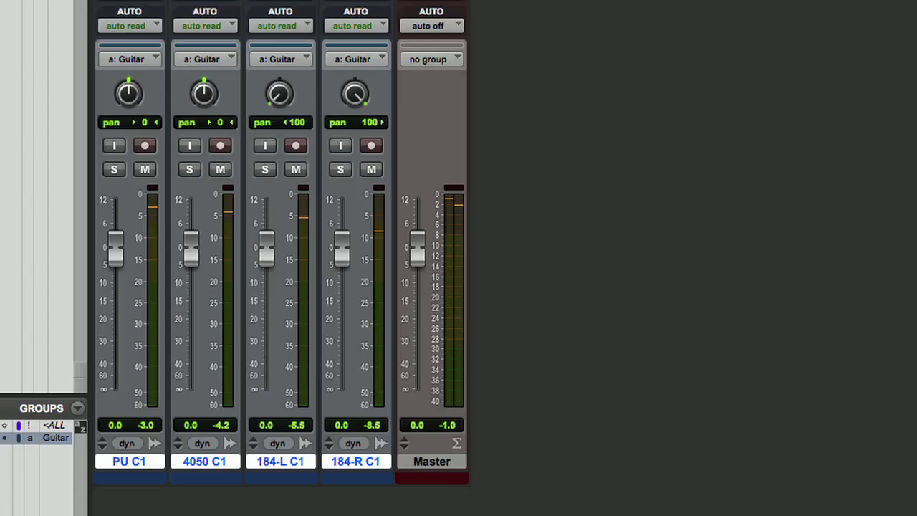